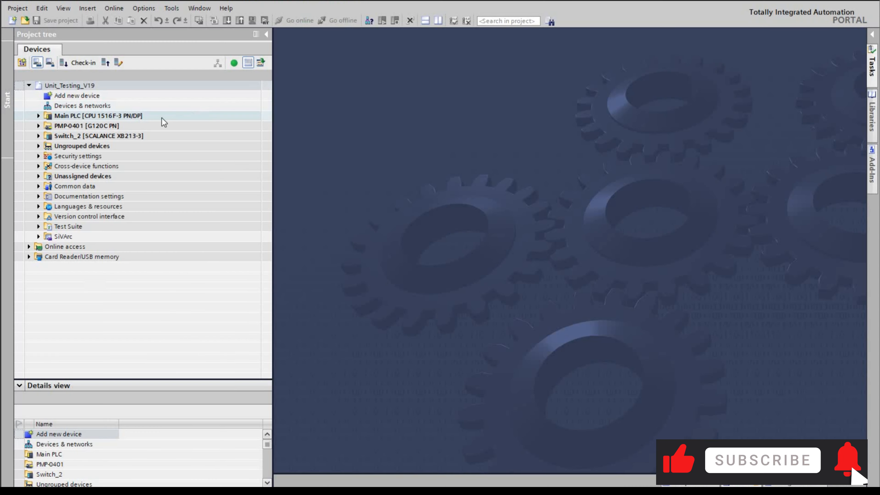
- Select Main PLC, set the load preview's target device to PLC Simulation Advanced, and load the software
left_click(131, 117)
double_click(131, 117)
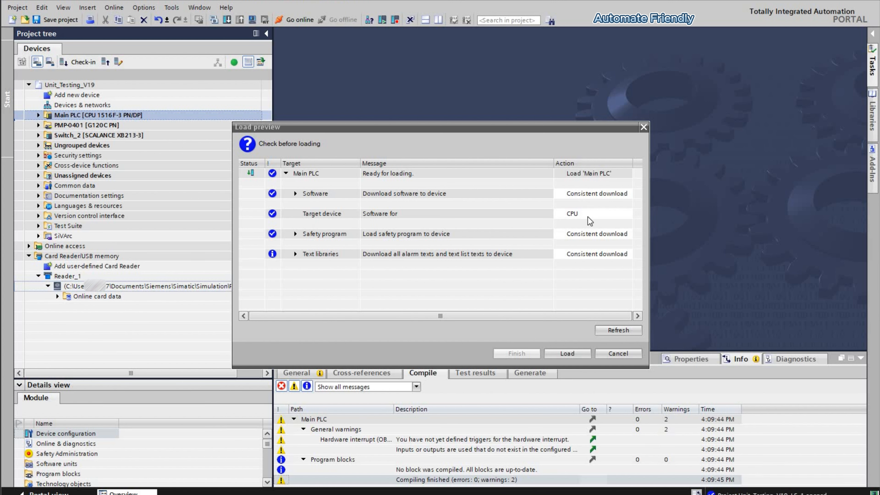
left_click(626, 215)
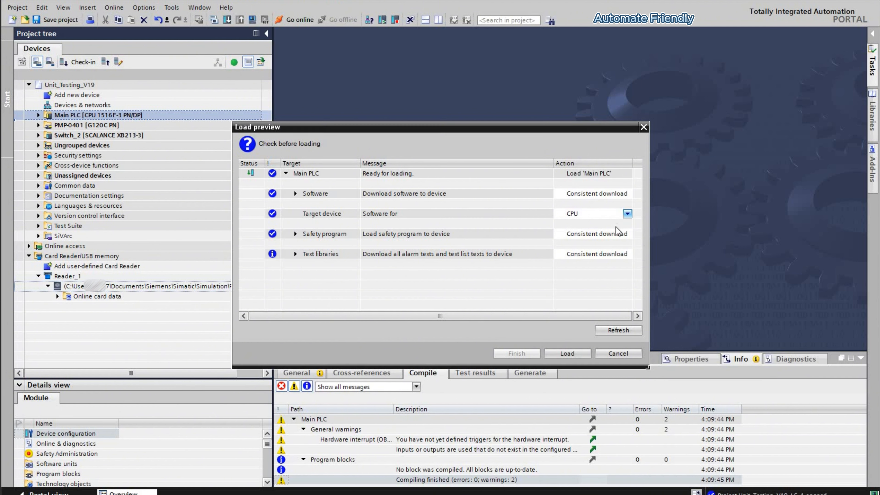
left_click(627, 214)
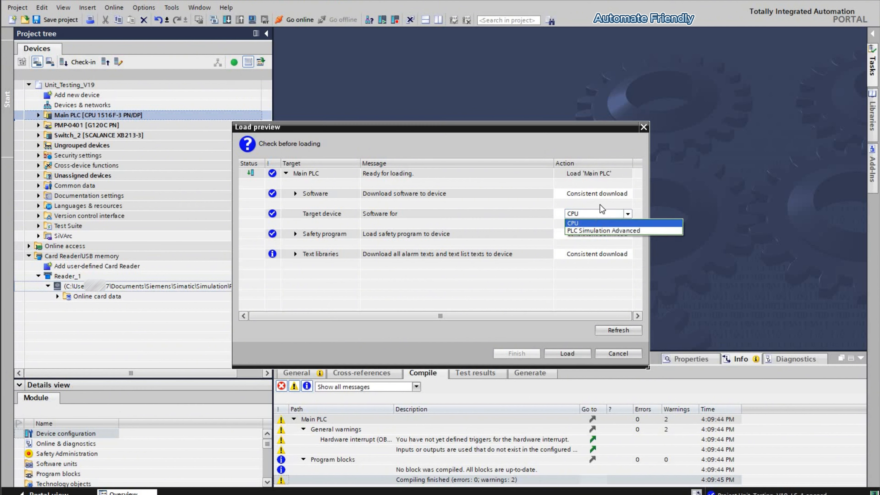
left_click(572, 230)
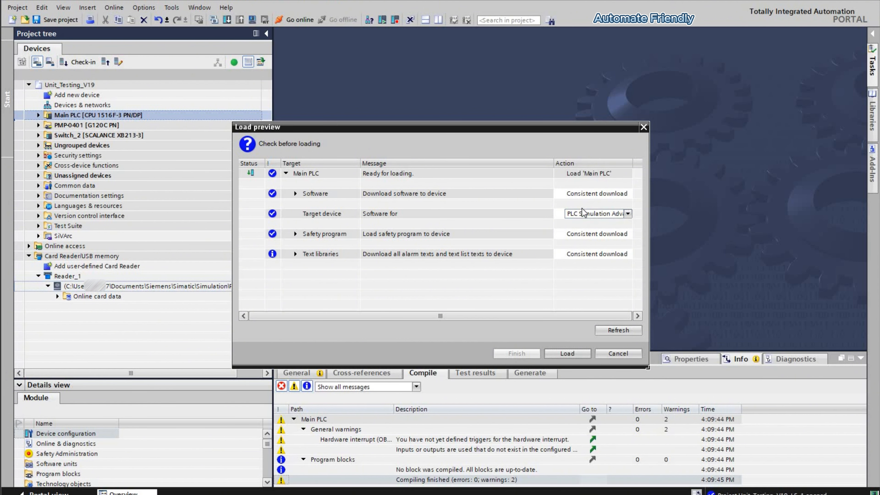
left_click(572, 355)
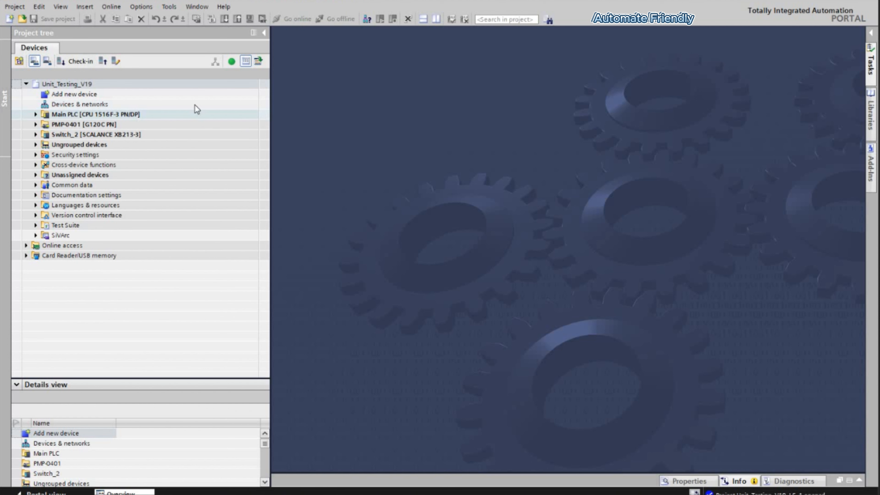
- Expand Main PLC in the project and compile it
left_click(195, 113)
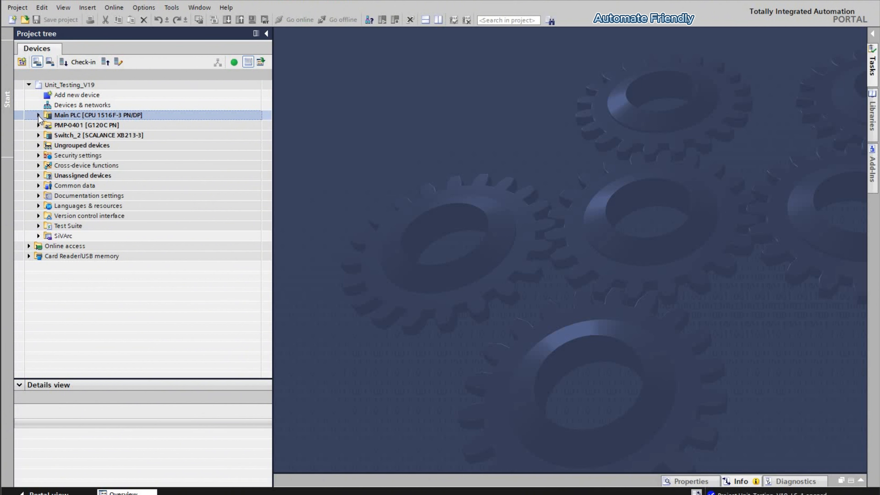
left_click(38, 115)
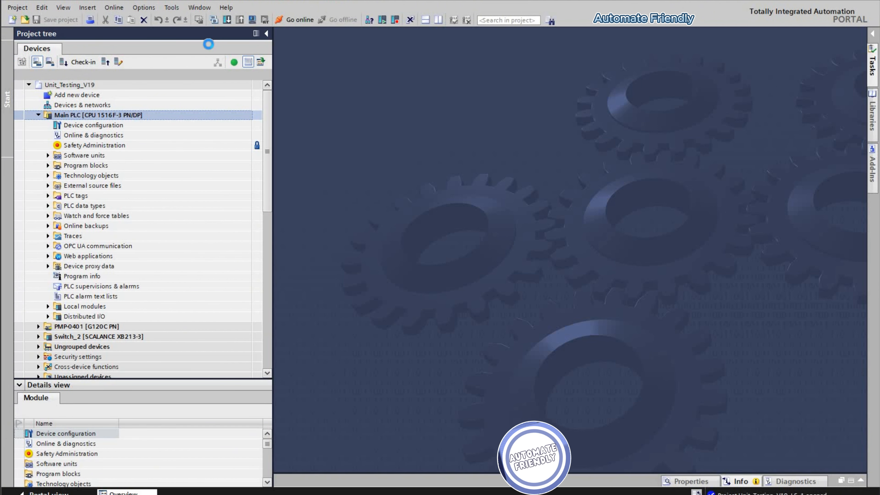
key("ctrl+b")
- In the S7-PLCSIM Advanced control panel, start an S7-1500 simulated PLC instance named PLC_UT_V19
type("PL")
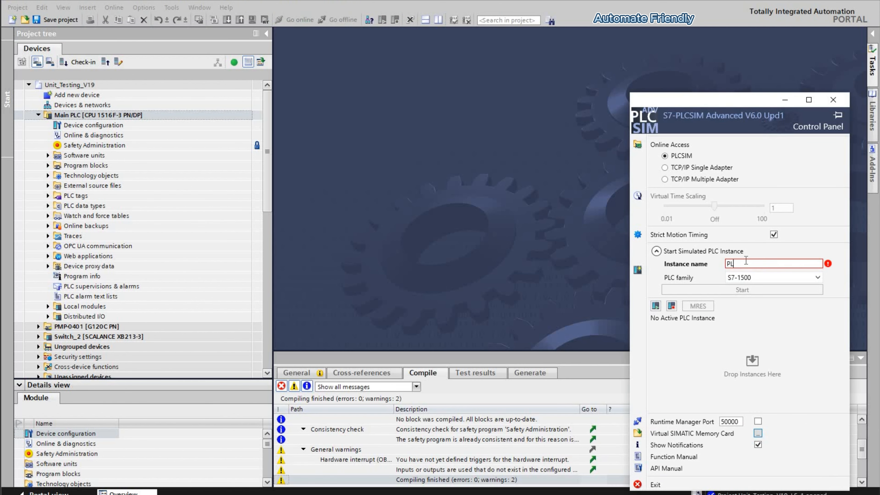
type("C_UT_V19")
left_click(745, 288)
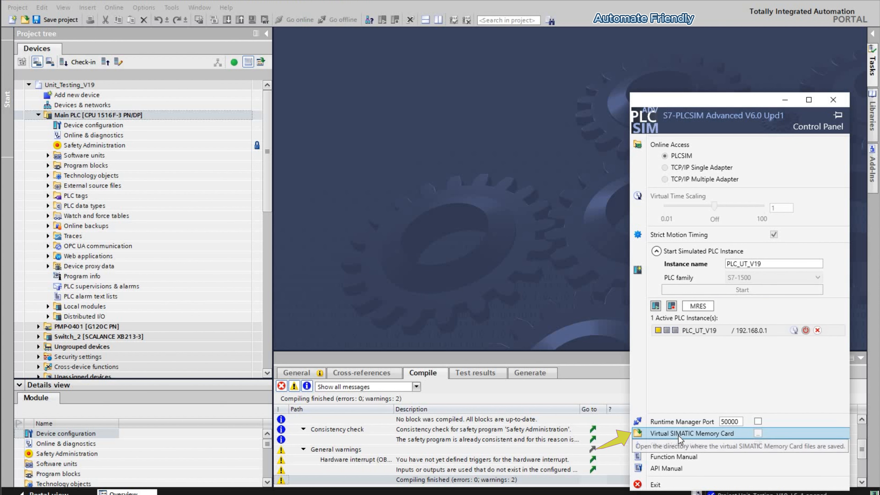
- Open the virtual SIMATIC memory card directory and examine the SIMATIC_MC folder inside PLC_UT_V19
left_click(700, 435)
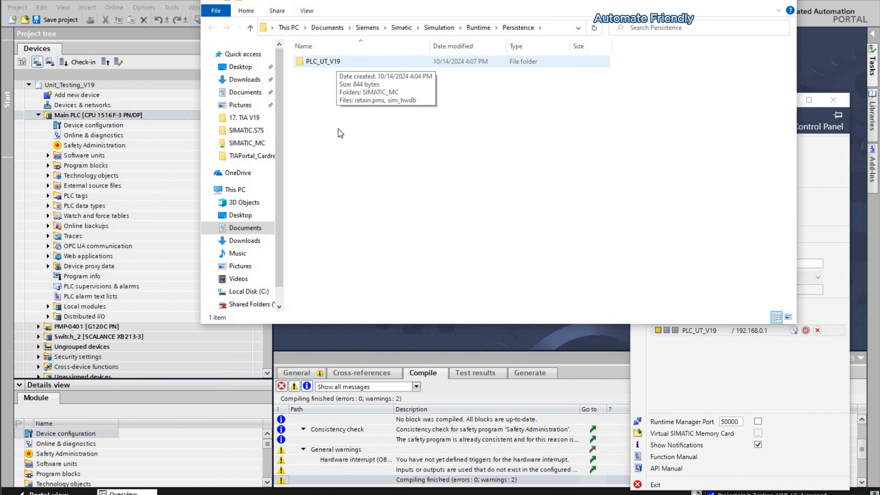
double_click(327, 63)
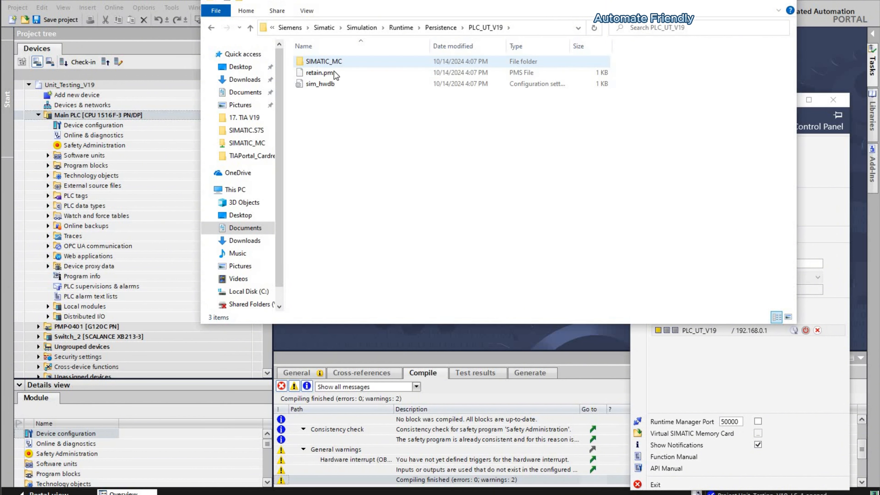
double_click(328, 63)
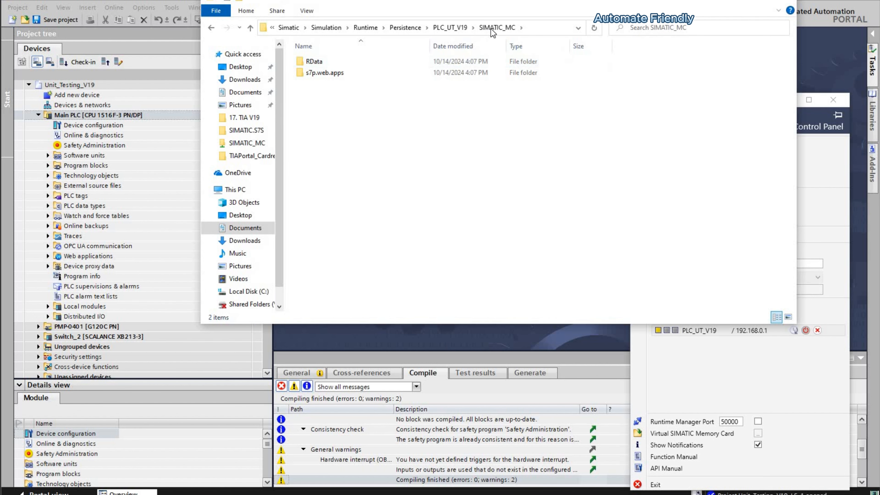
left_click_drag(672, 1, 535, 115)
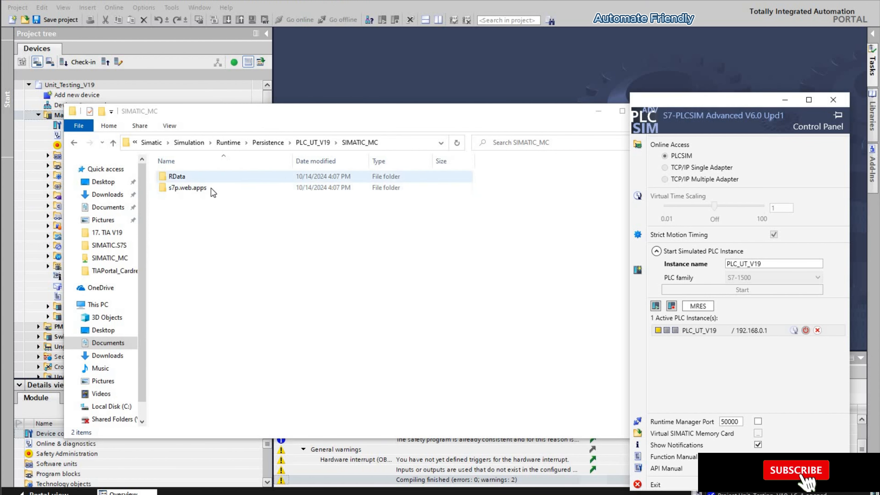
left_click(157, 160)
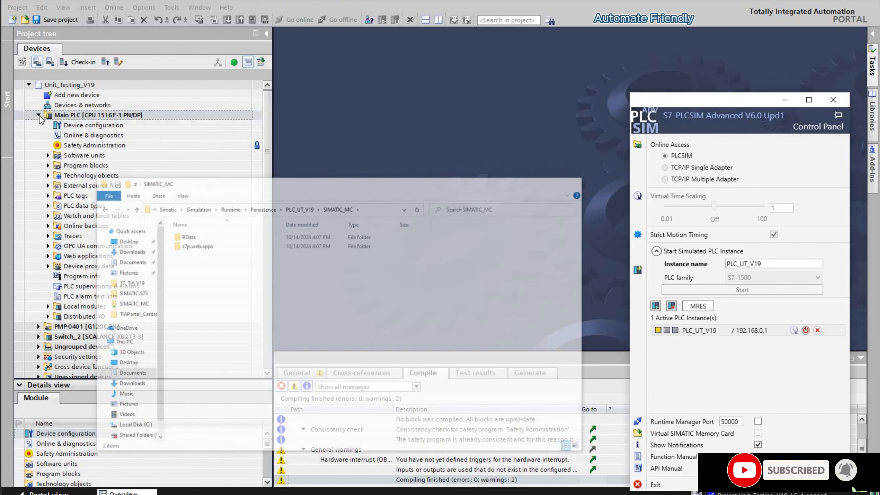
- Start adding a user-defined card reader in TIA Portal and browse to Documents > Siemens > Simatic > Simulation > Runtime > Persistence
left_click(39, 115)
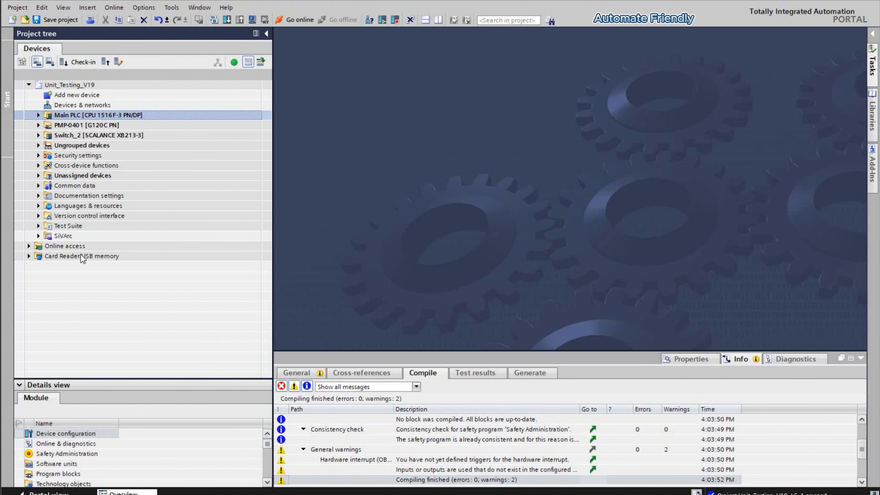
left_click(29, 255)
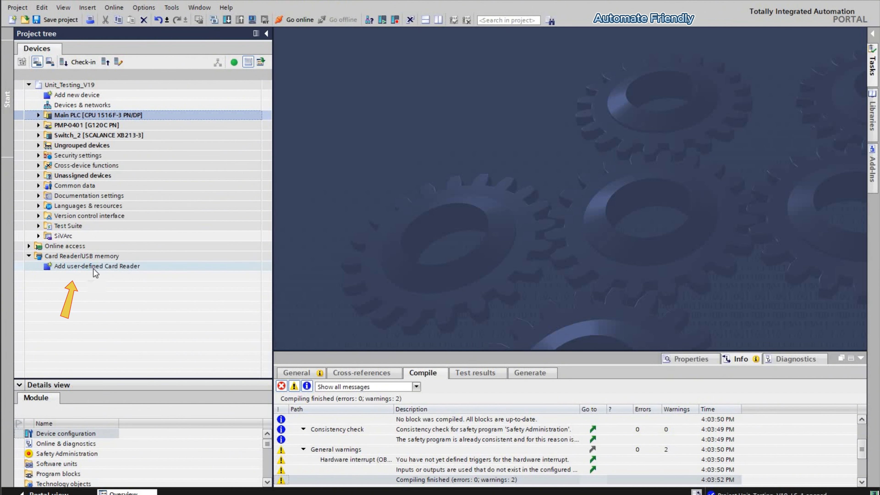
left_click(94, 269)
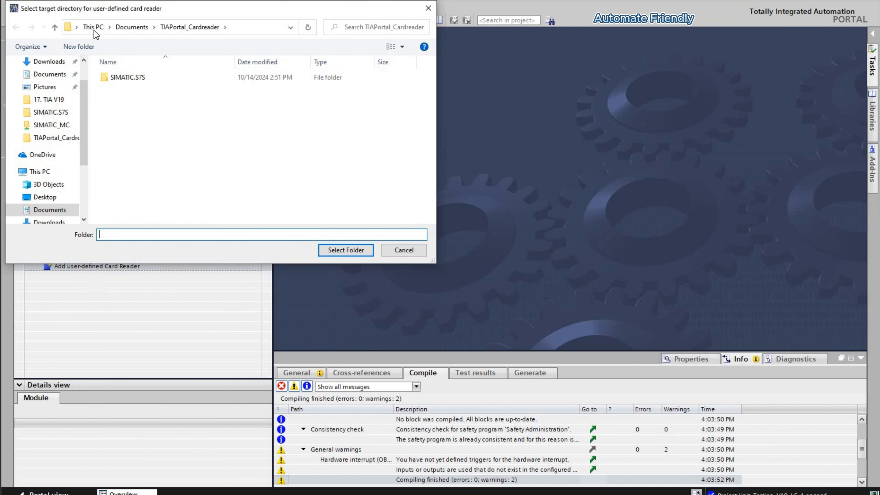
left_click(94, 27)
double_click(145, 114)
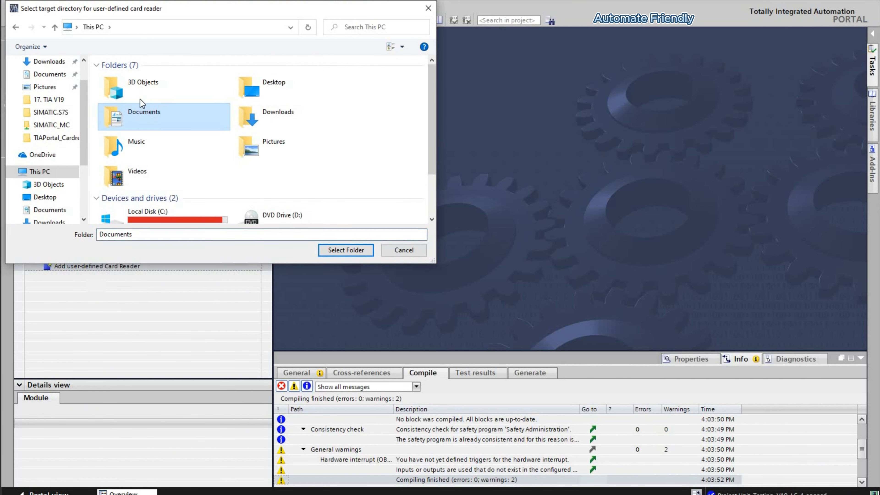
double_click(131, 100)
double_click(144, 79)
double_click(144, 79)
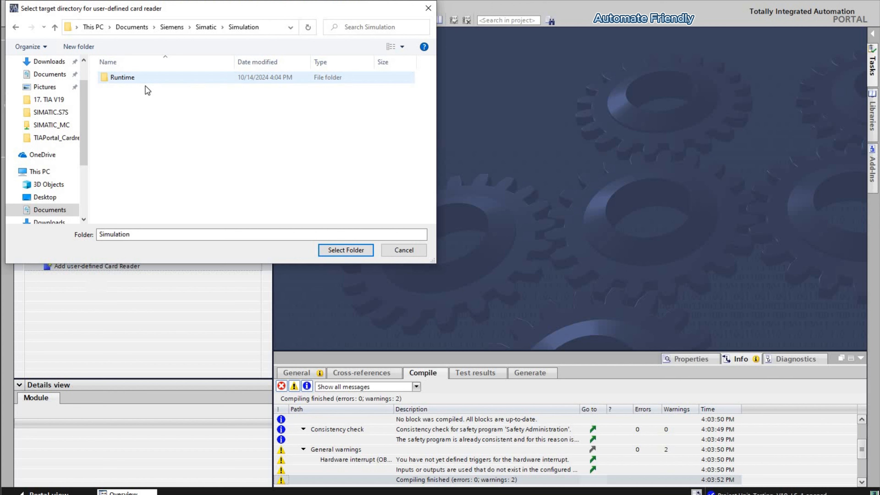
double_click(145, 79)
left_click(144, 88)
double_click(173, 87)
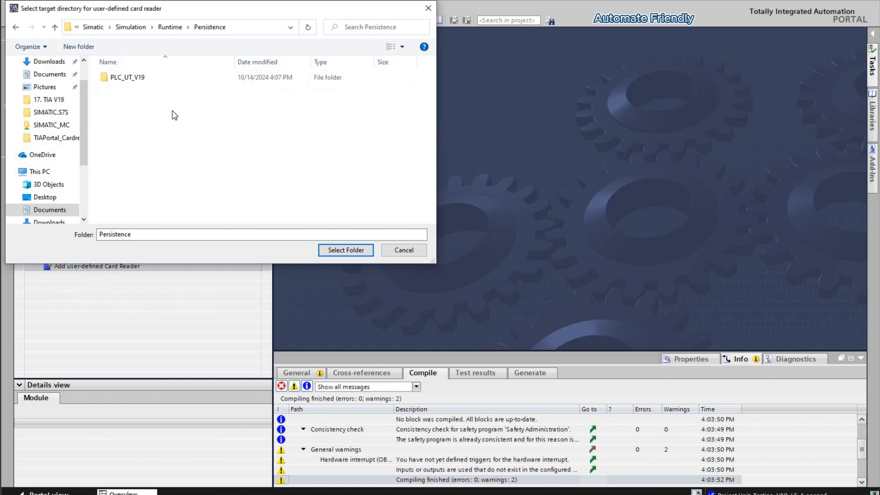
- Choose the SIMATIC_MC folder inside PLC_UT_V19 as the card reader's target directory
left_click(173, 78)
double_click(170, 77)
left_click(170, 77)
double_click(170, 77)
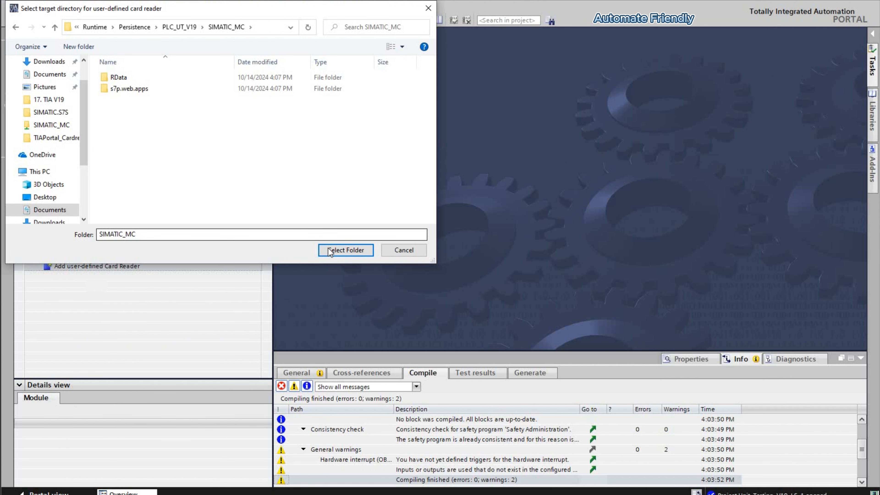
key("Return")
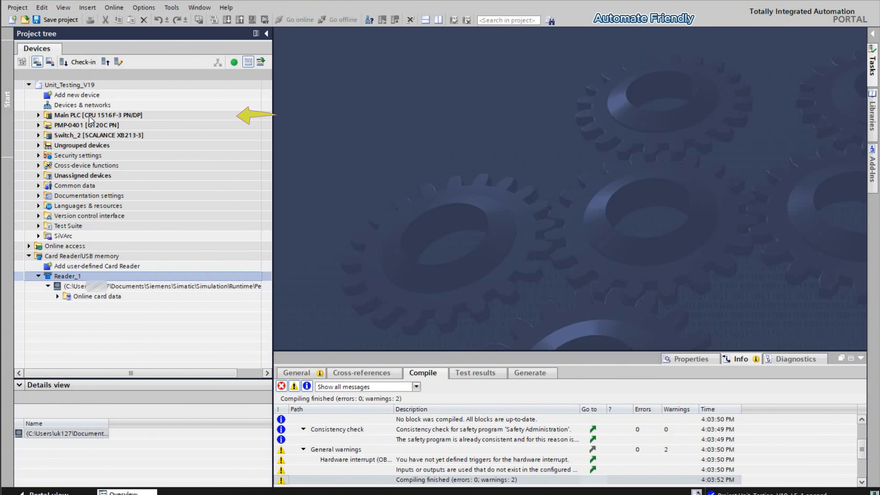
- Load Main PLC onto the memory card under Reader_1 with PLC Simulation Advanced as target device, and finish the load
mouse_move(57, 117)
left_mouse_down()
mouse_move(142, 121)
mouse_move(177, 173)
mouse_move(179, 267)
mouse_move(165, 287)
left_mouse_up()
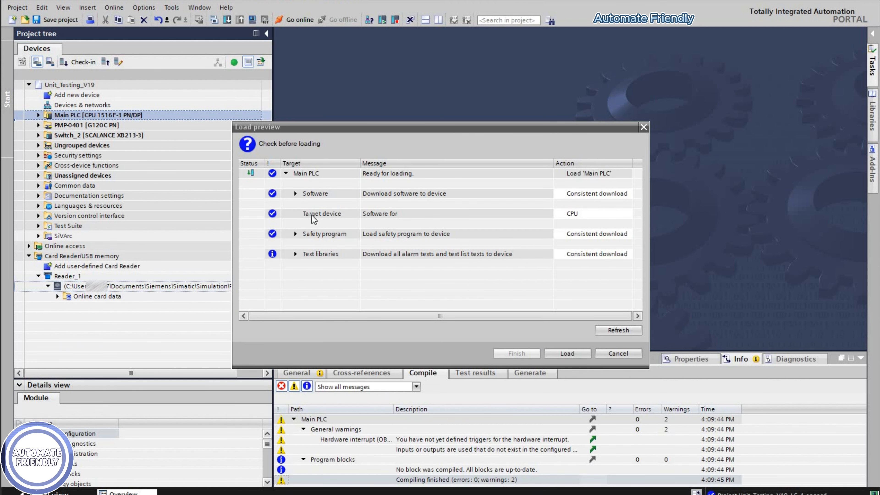
left_click(571, 215)
left_click(627, 214)
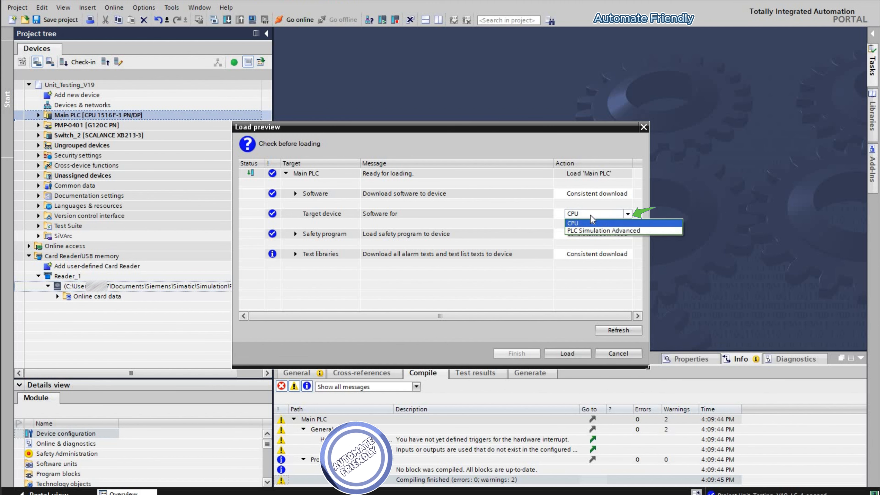
left_click(595, 229)
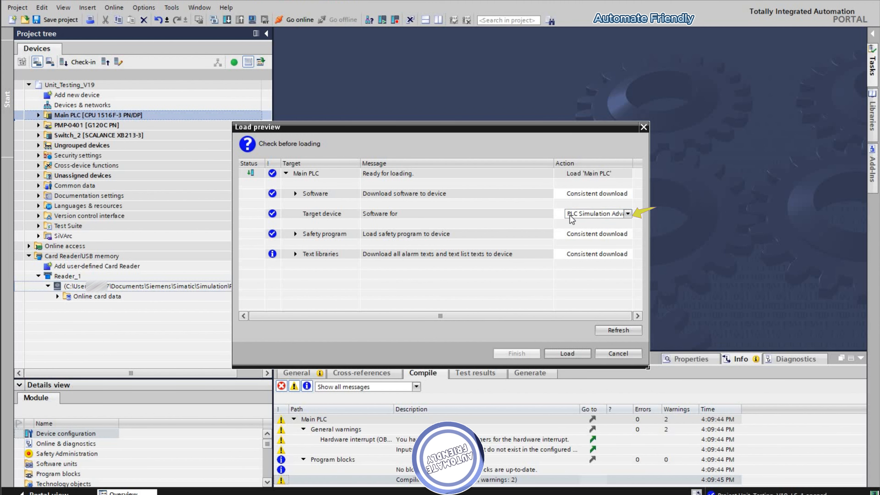
left_click(572, 354)
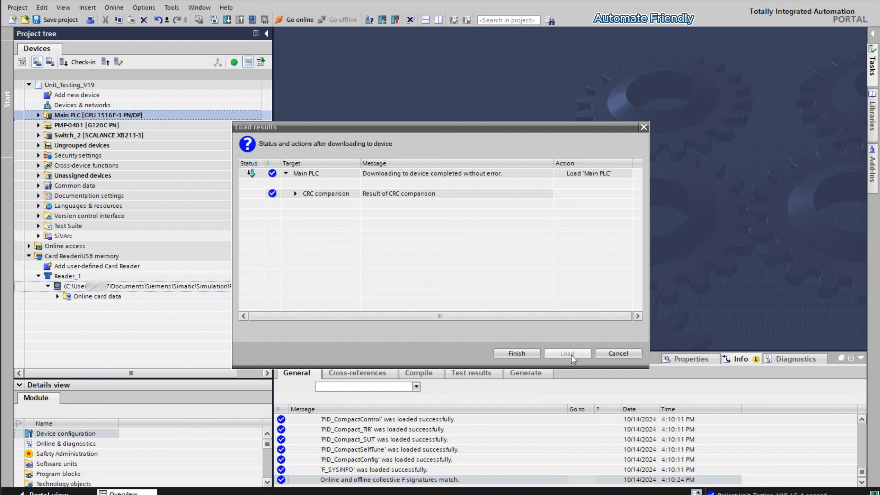
left_click(529, 352)
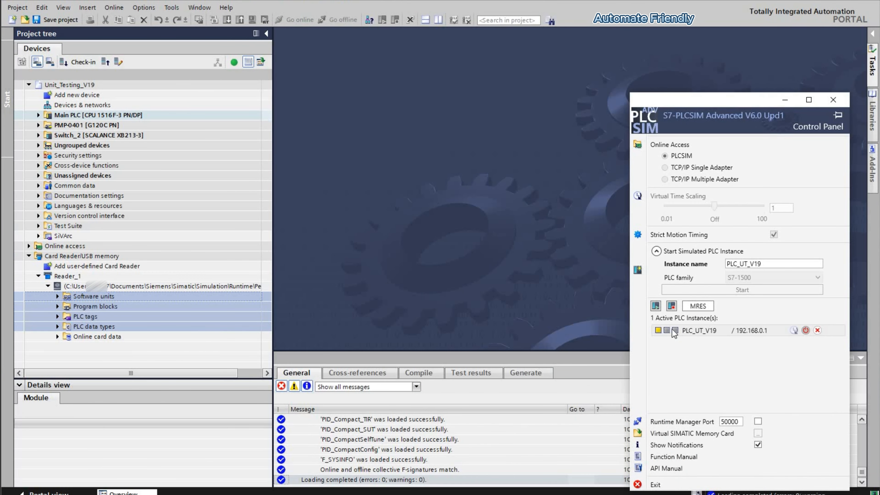
- Power-cycle the PLC_UT_V19 instance in PLCSIM Advanced and check the contents of its SIMATIC_MC folder
left_click(672, 330)
left_click(656, 306)
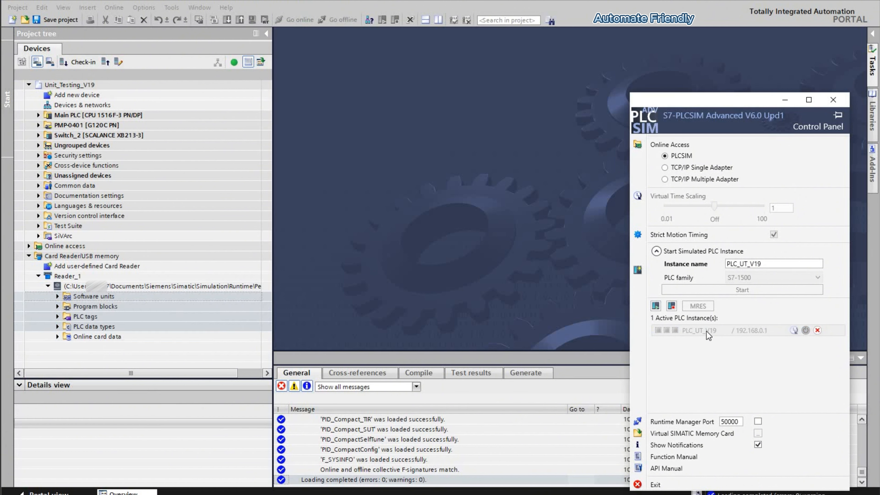
left_click(805, 330)
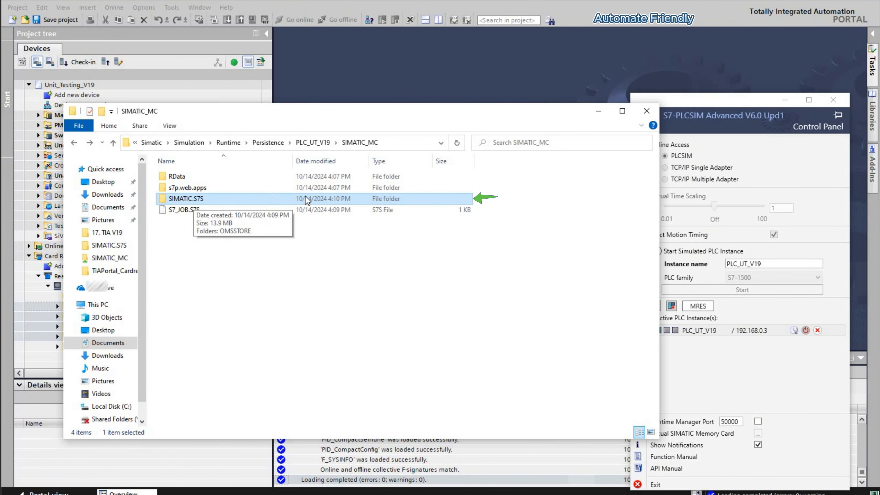
left_click(598, 111)
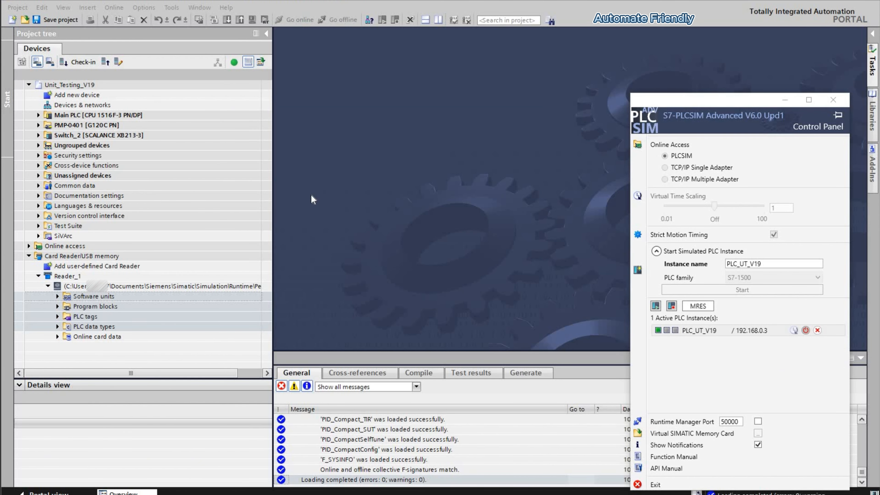
- Go online with Main PLC over PN/IE, trying all interfaces, and save these settings as the default for the PG/PC interface
left_click(45, 116)
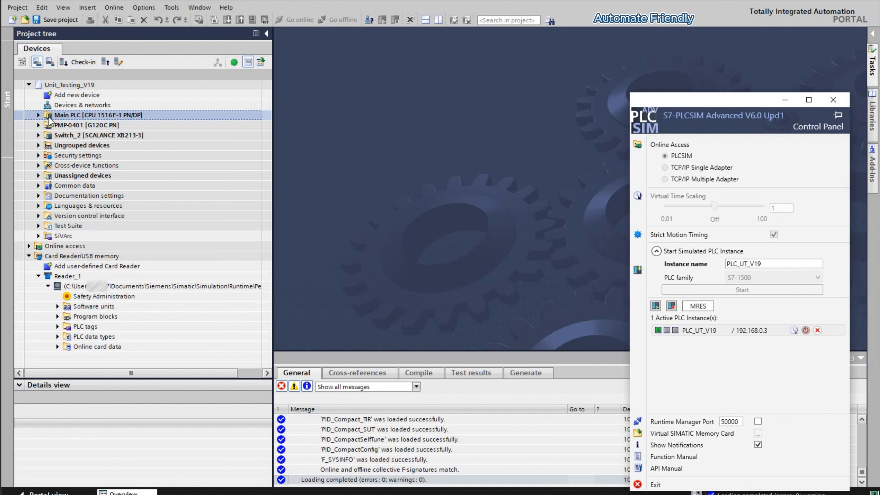
key("Right")
left_click(48, 164)
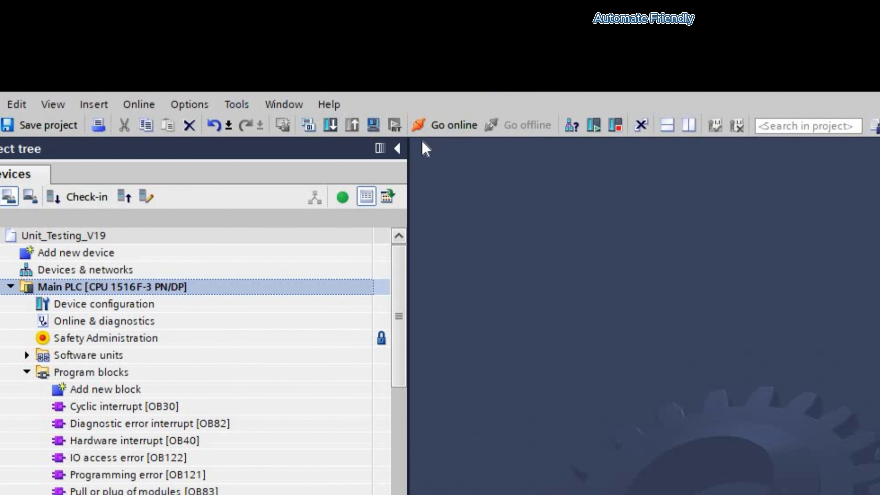
left_click(437, 128)
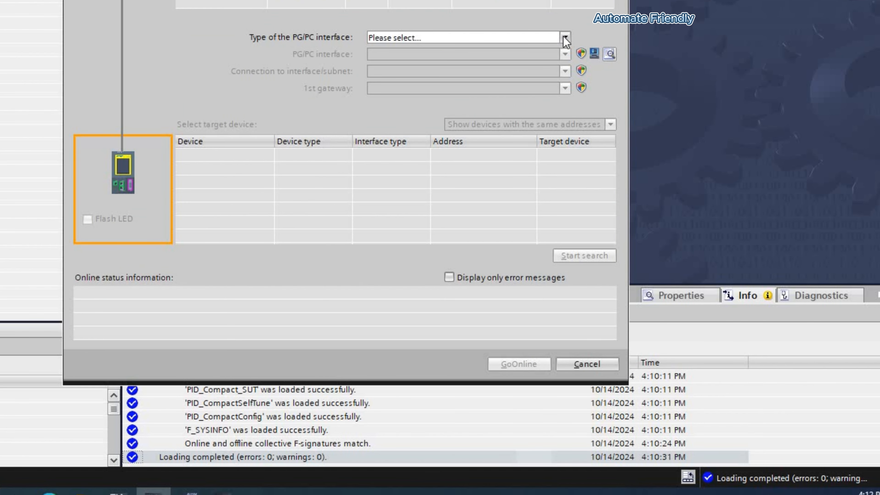
left_click(565, 37)
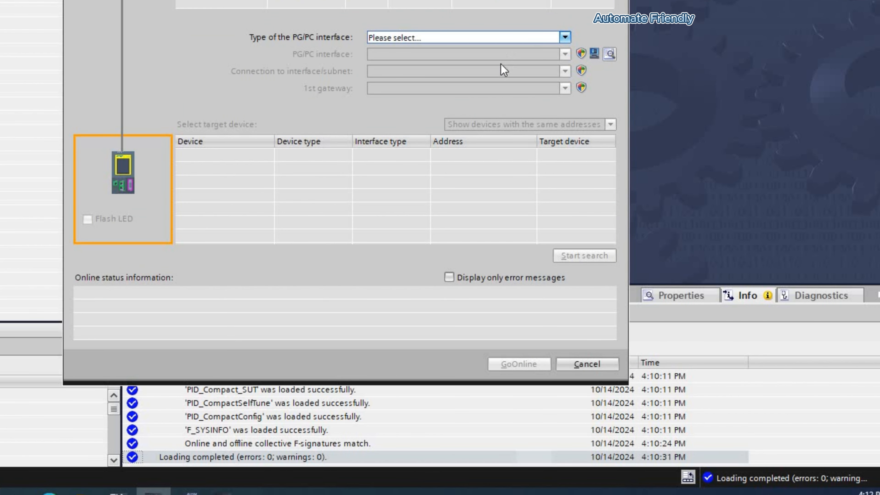
left_click(503, 69)
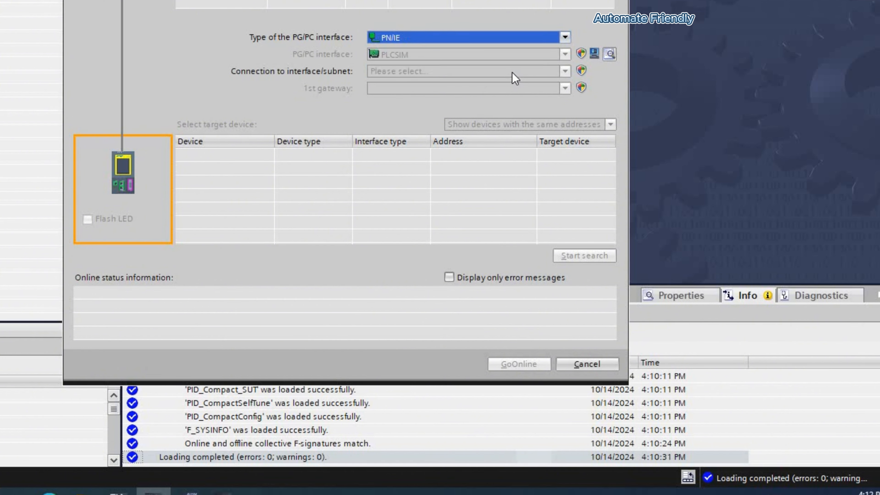
left_click(512, 73)
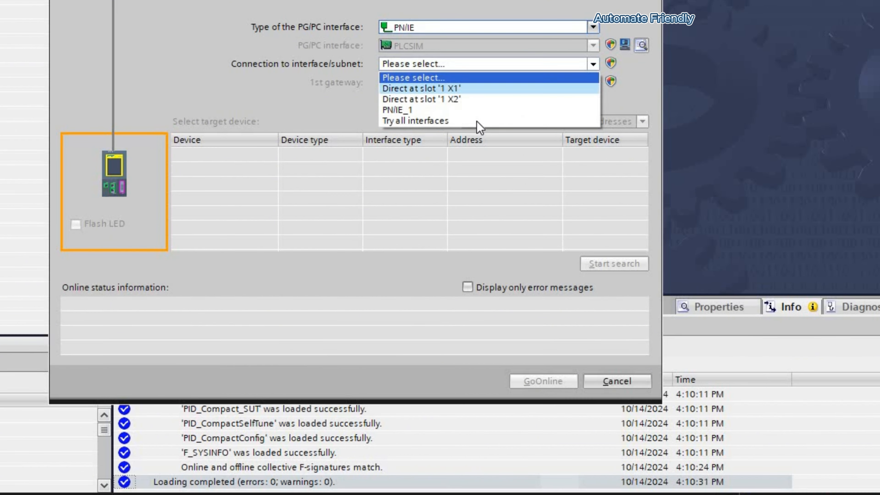
left_click(478, 121)
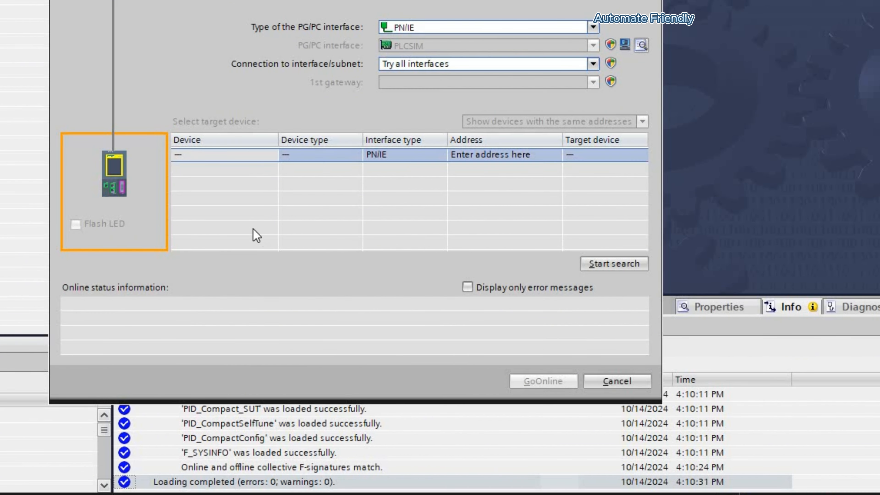
left_click(591, 263)
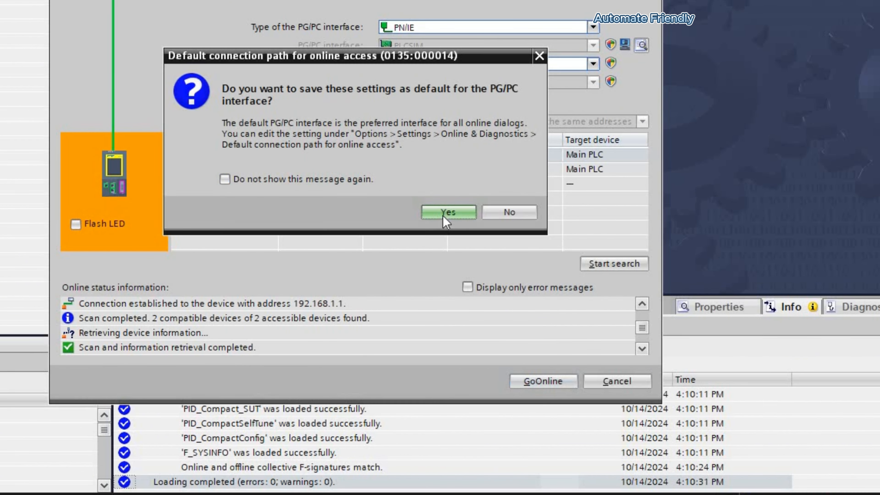
left_click(442, 215)
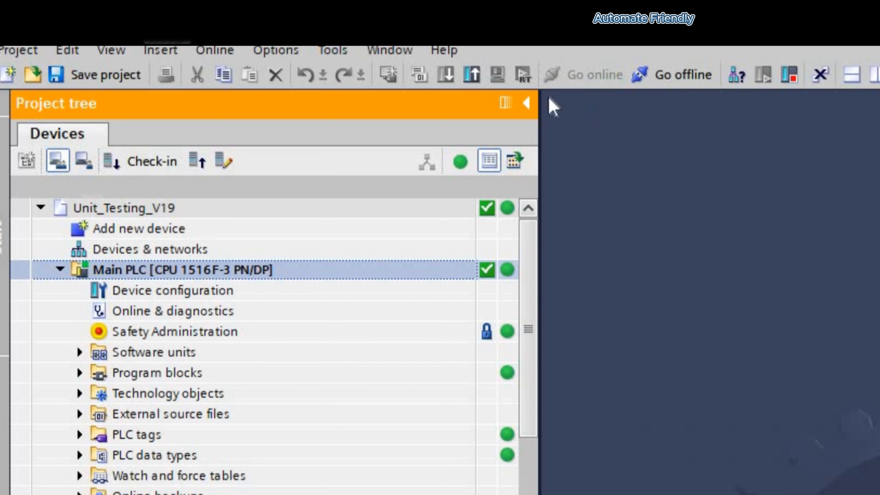
- Go offline and reload Main PLC onto the memory card under Reader_1 with PLC Simulation Advanced as target device
left_click(674, 74)
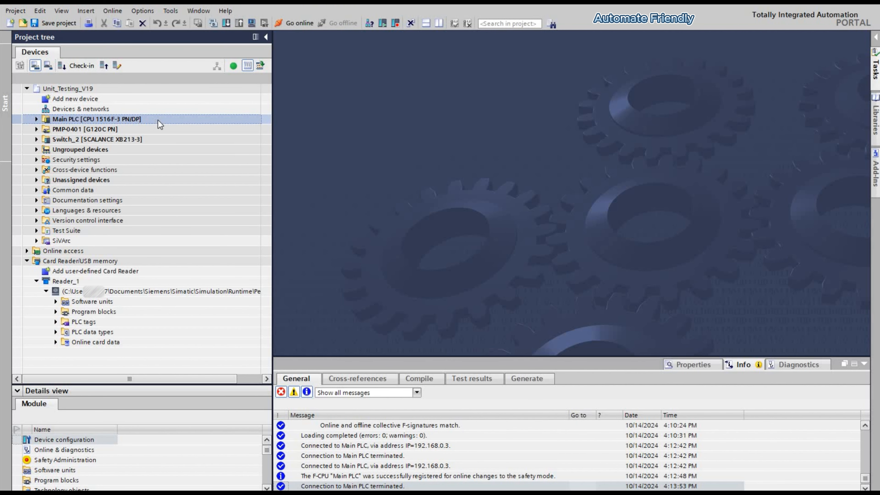
left_click_drag(157, 123, 174, 291)
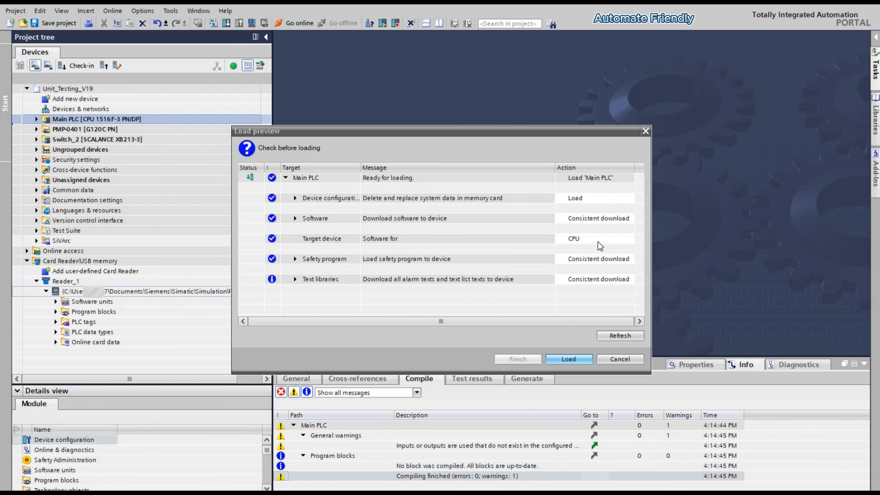
left_click(625, 243)
left_click(619, 254)
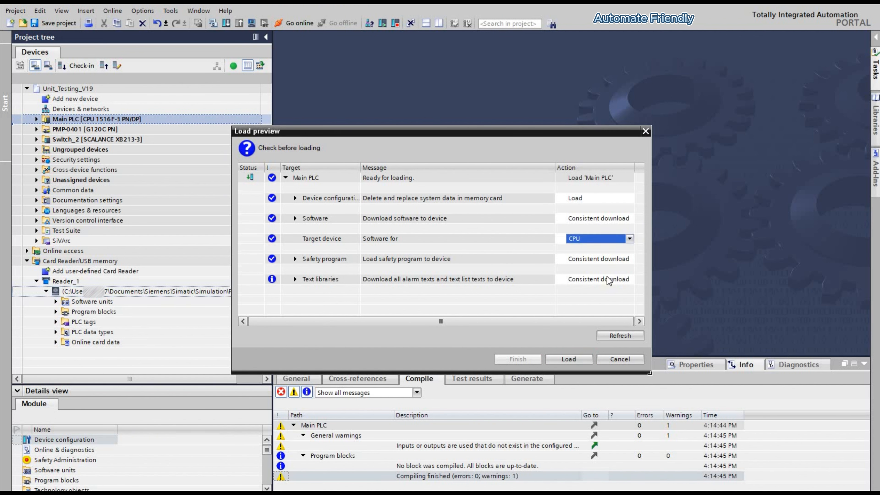
left_click(565, 362)
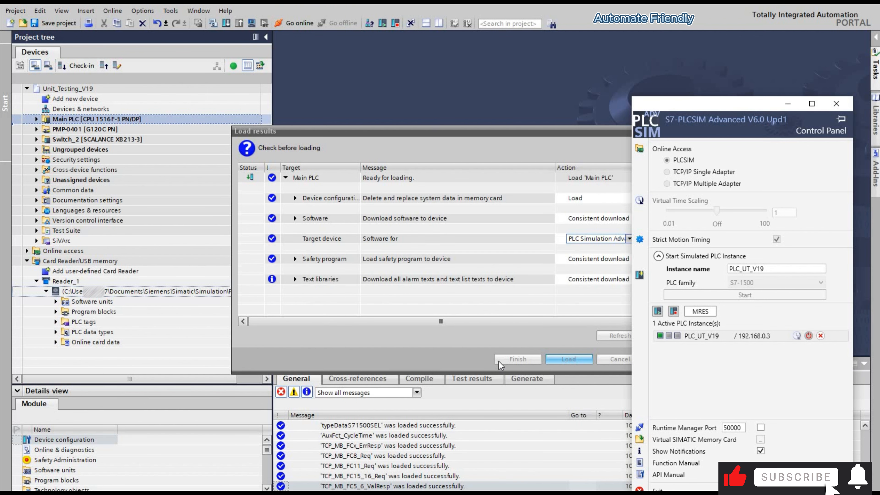
left_click(517, 359)
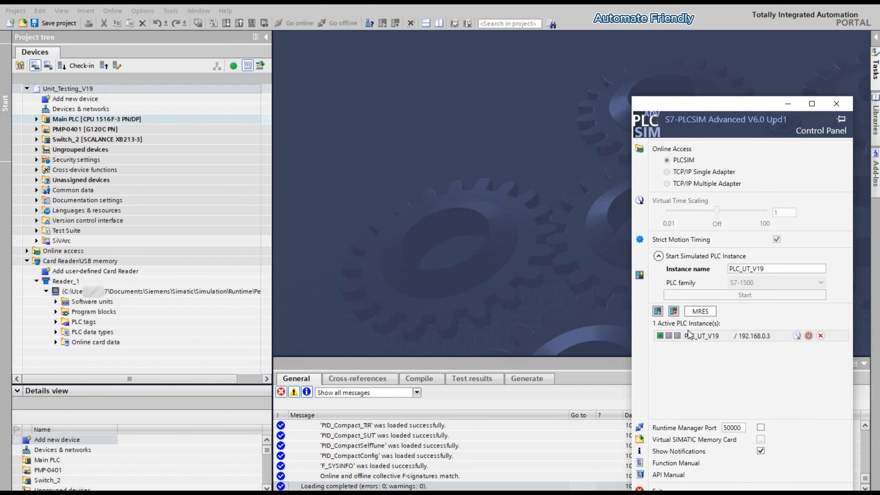
- Stop and restart the PLC_UT_V19 instance, and go online with Main PLC to check its status in the project tree
left_click(677, 311)
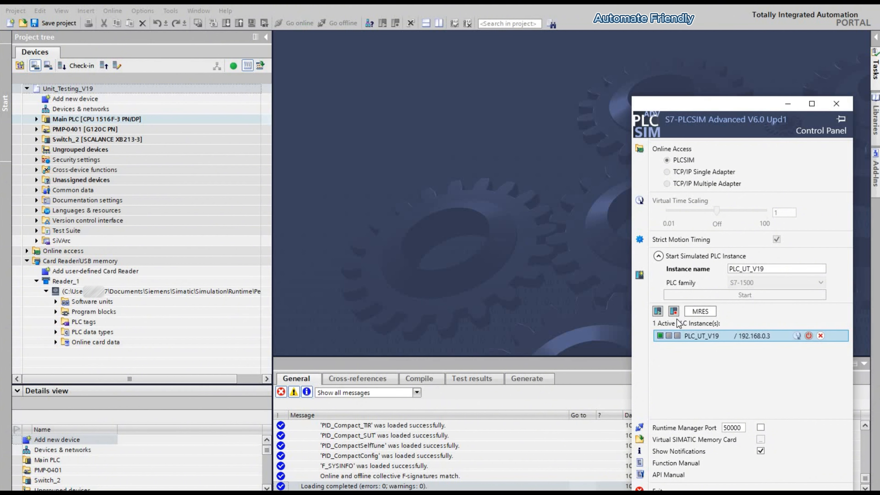
left_click(675, 313)
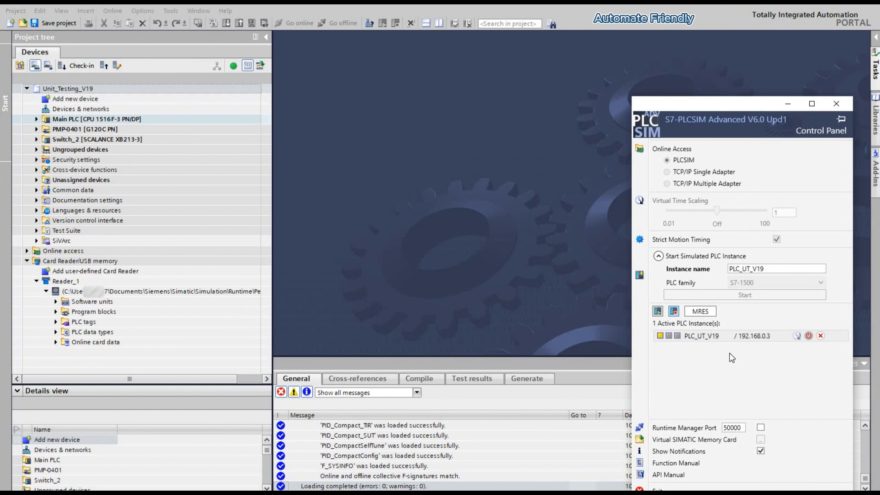
left_click(658, 313)
left_click(116, 119)
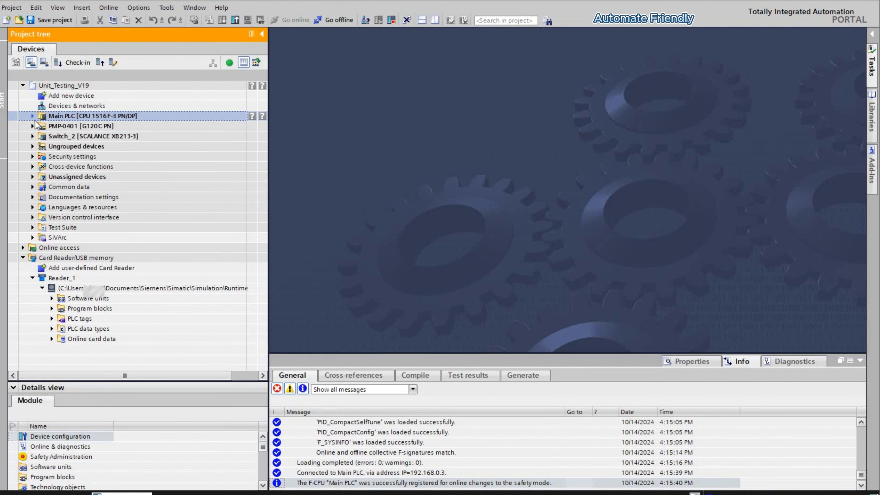
left_click(33, 116)
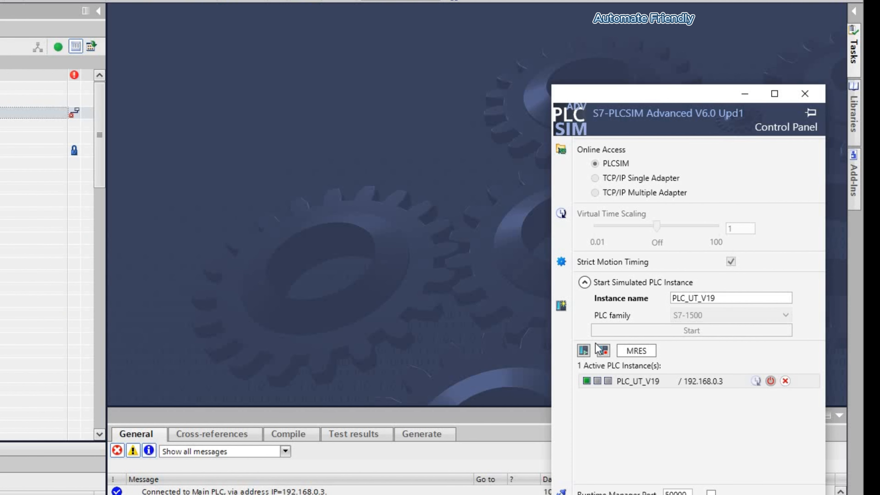
- Stop and power-cycle the PLC_UT_V19 instance, and reconnect Main PLC by going offline and back online
left_click(603, 351)
left_click(770, 383)
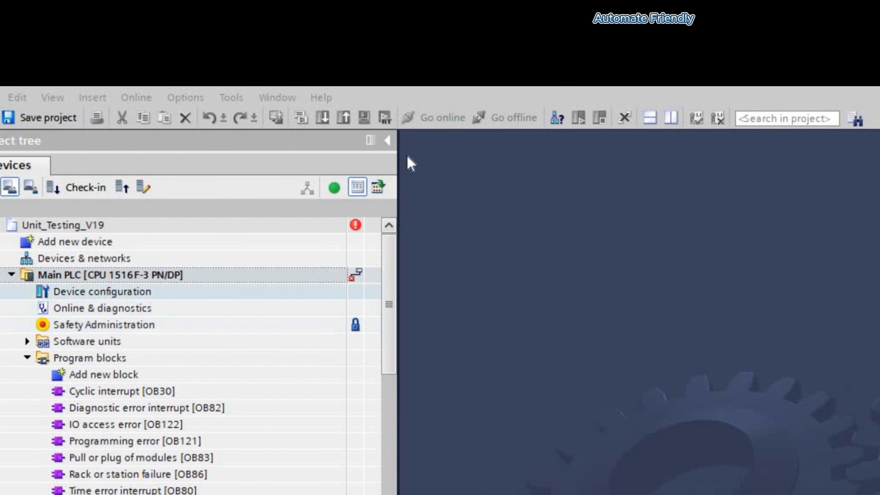
left_click(480, 118)
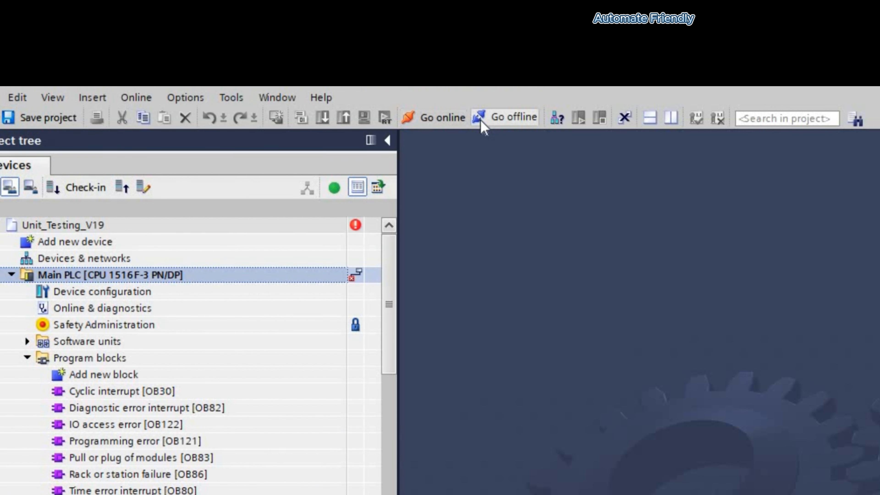
left_click(426, 118)
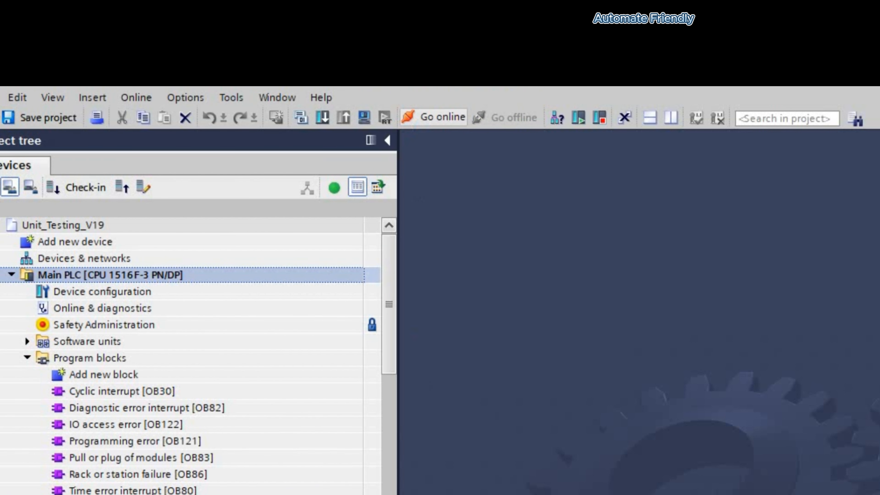